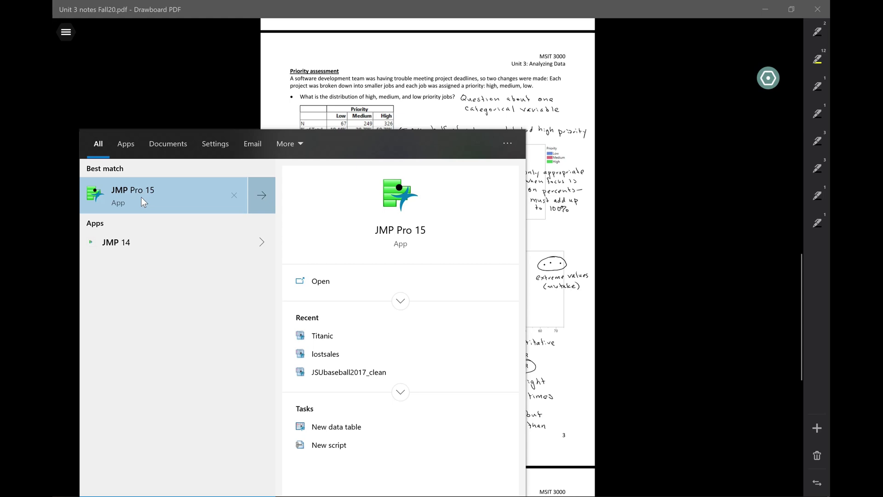
Step: Launch JMP Pro 15 and open Priority Assessment from the Unit 3 datasets folder
left_click(142, 197)
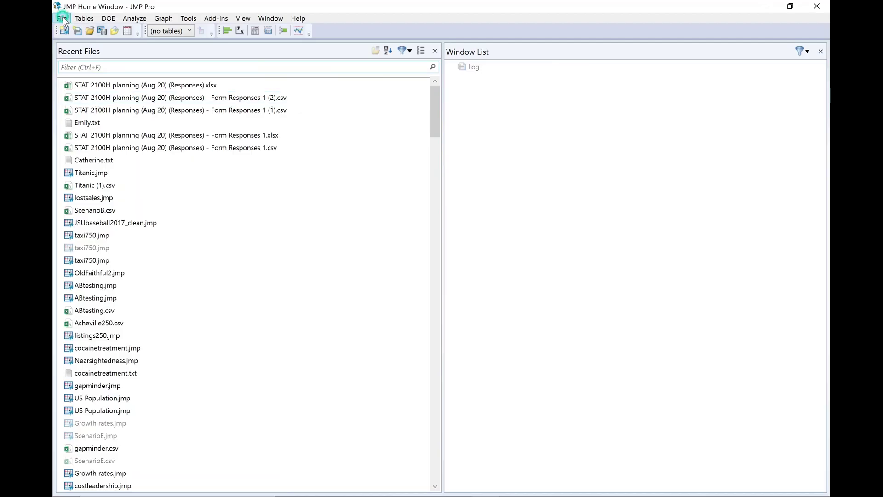
left_click(62, 18)
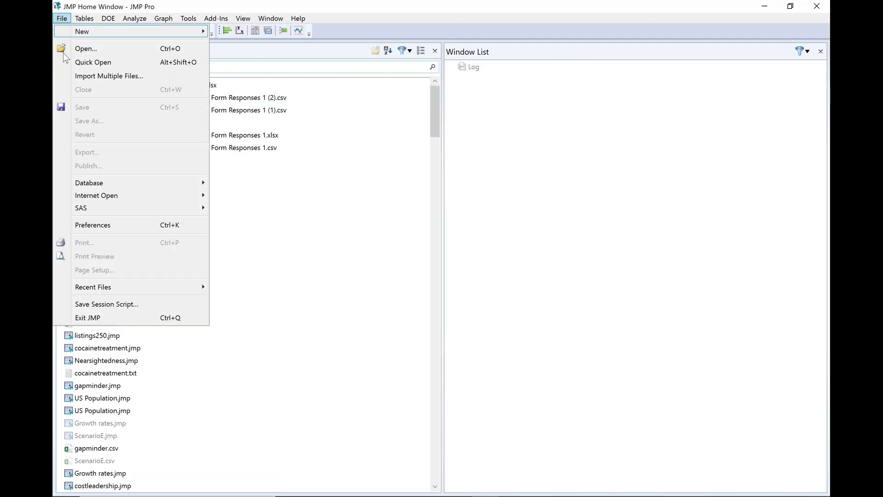
left_click(64, 48)
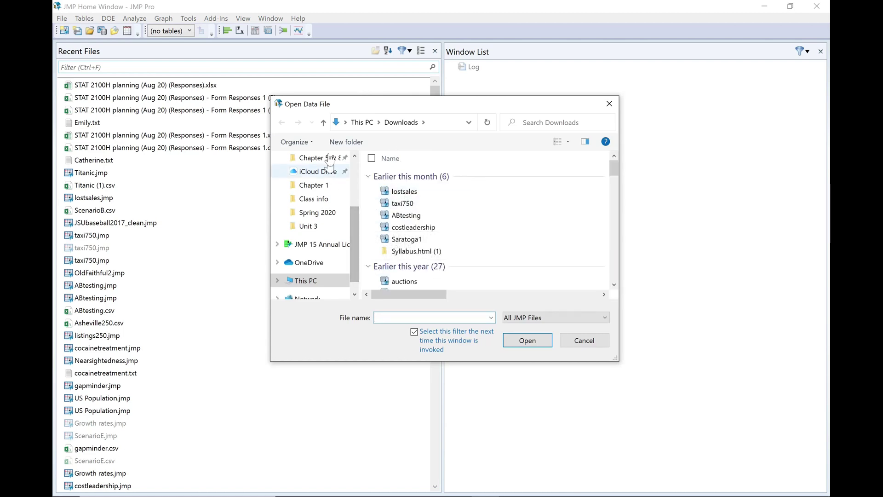
left_click(321, 225)
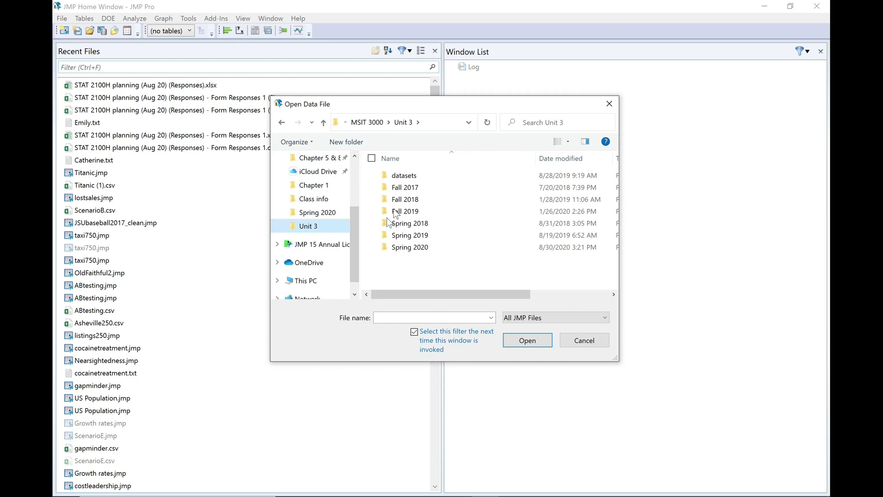
double_click(408, 174)
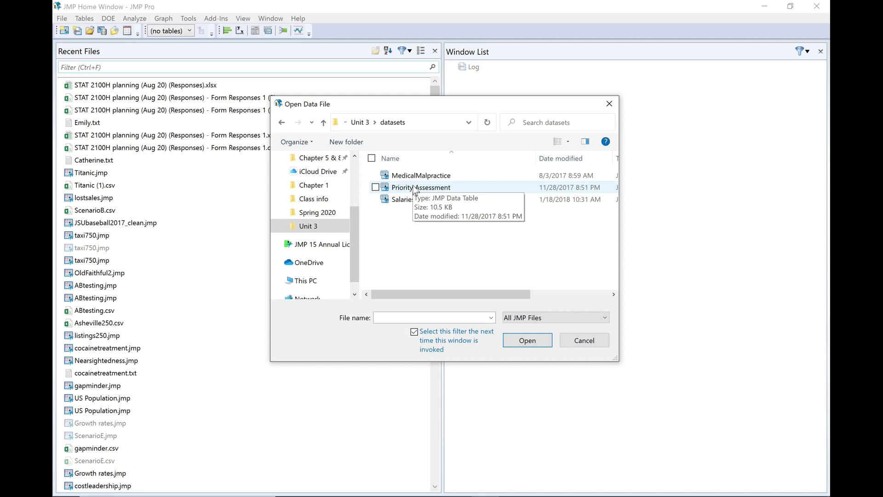
left_click(417, 188)
left_click(521, 365)
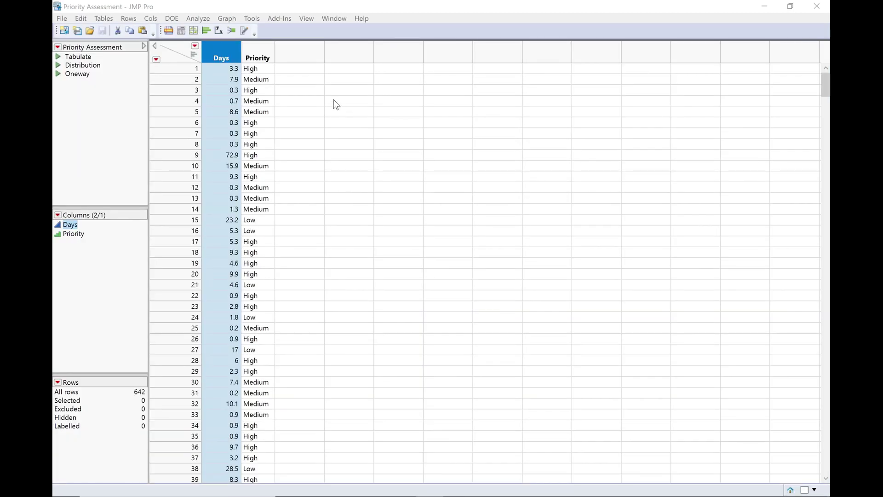
Step: Tabulate Priority's % of Total (Low 10.44%, Medium 38.79%, High 50.78%), undoing an added N column
left_click(195, 18)
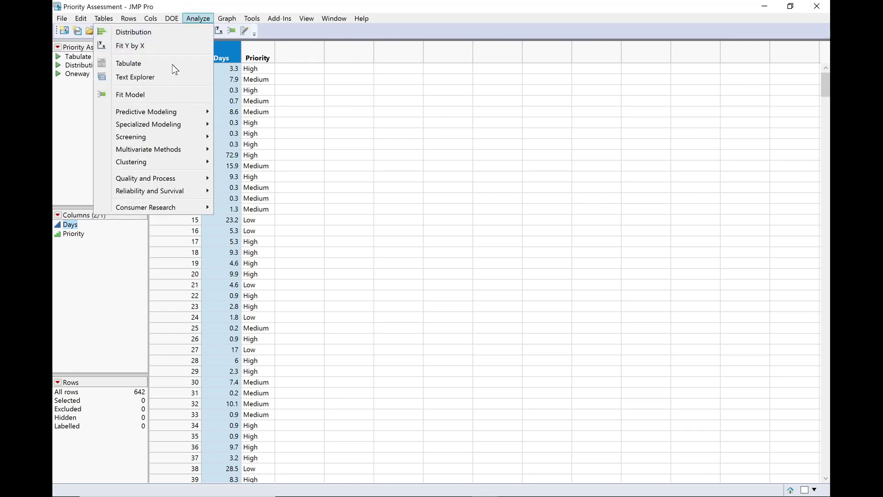
left_click(128, 64)
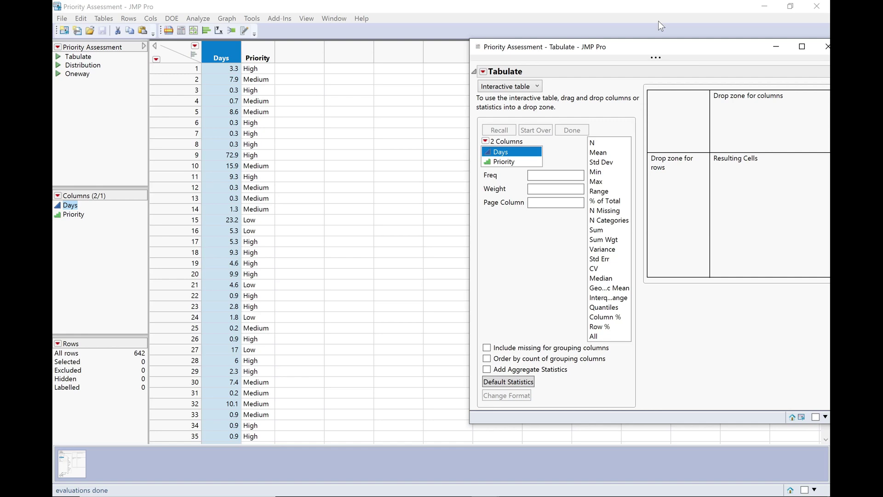
left_click_drag(642, 46, 489, 57)
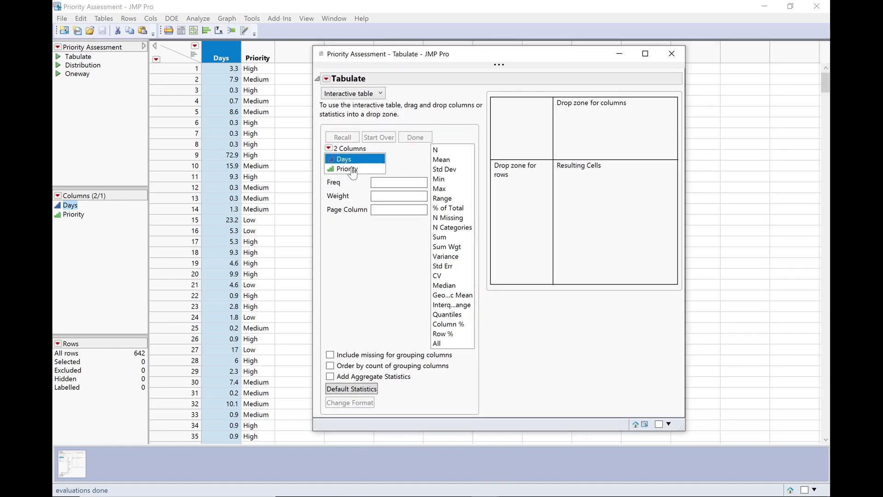
left_click_drag(352, 171, 589, 121)
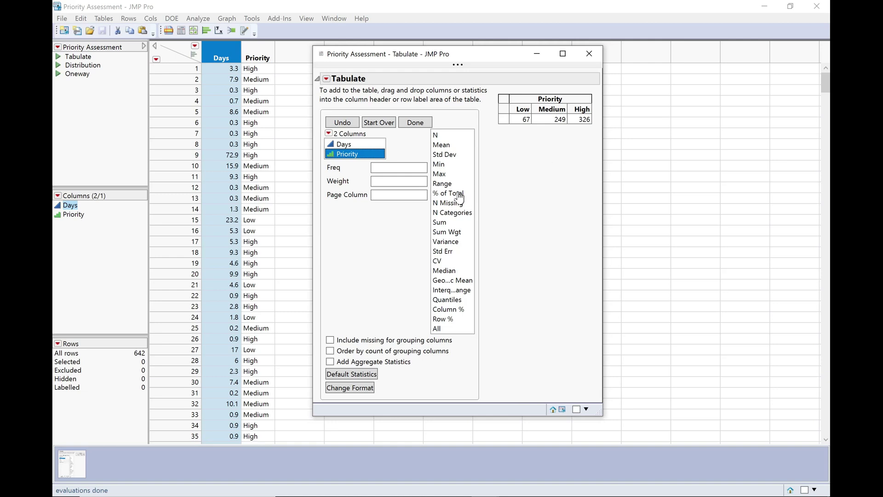
left_click_drag(457, 196, 551, 128)
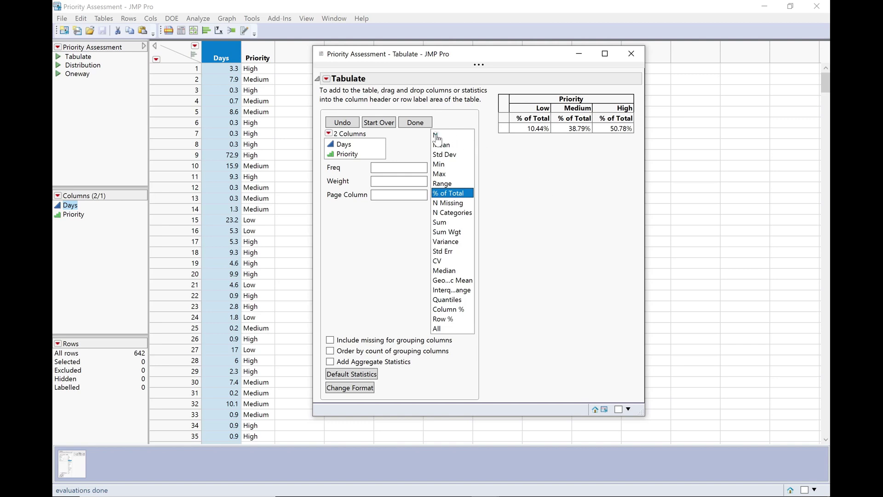
left_click_drag(437, 138, 517, 123)
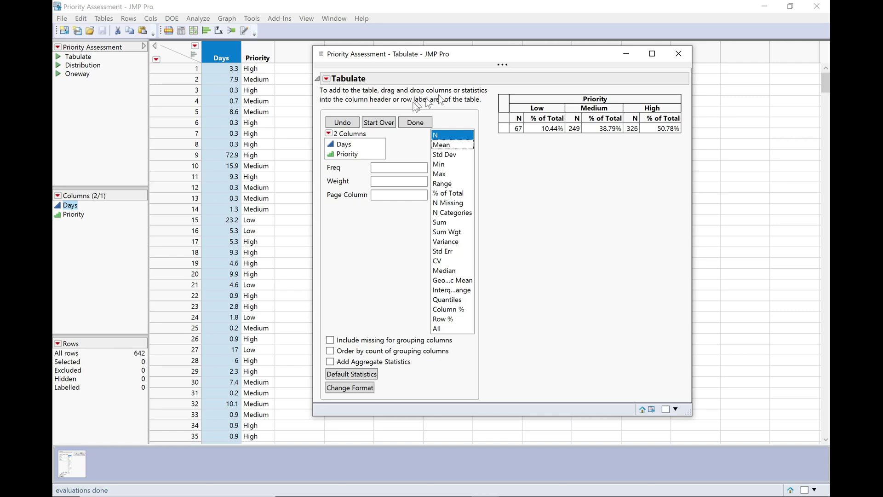
left_click(352, 126)
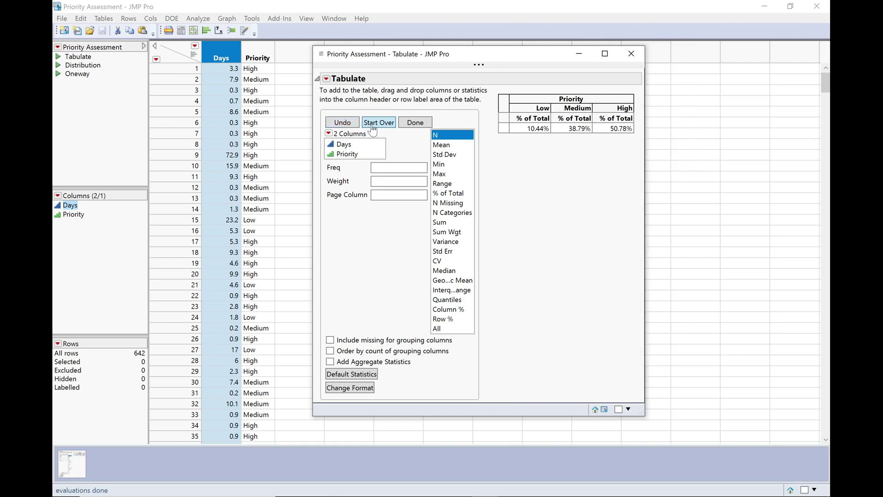
Step: Start the tabulation over with Days as columns and Priority as rows
left_click(373, 128)
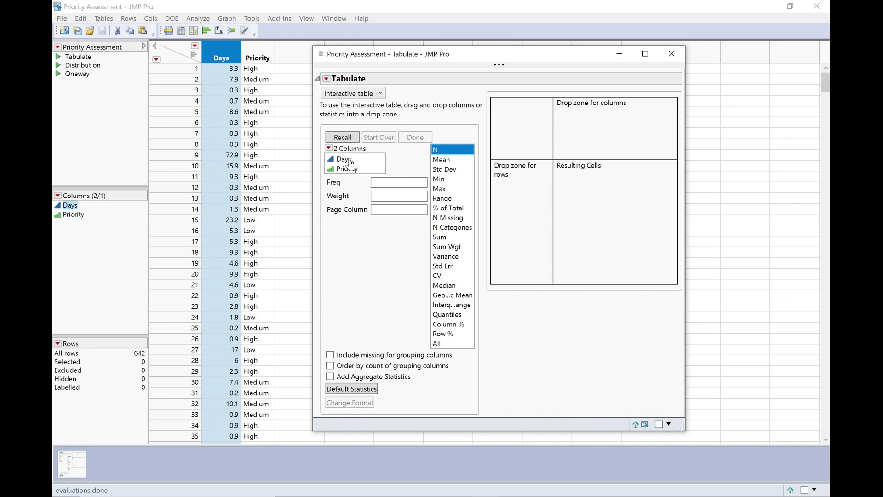
left_click_drag(348, 165, 582, 119)
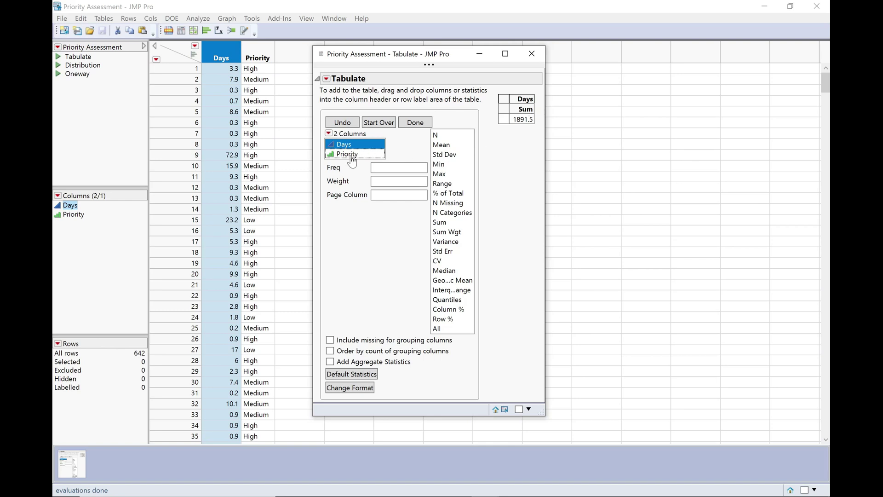
left_click_drag(353, 162, 505, 124)
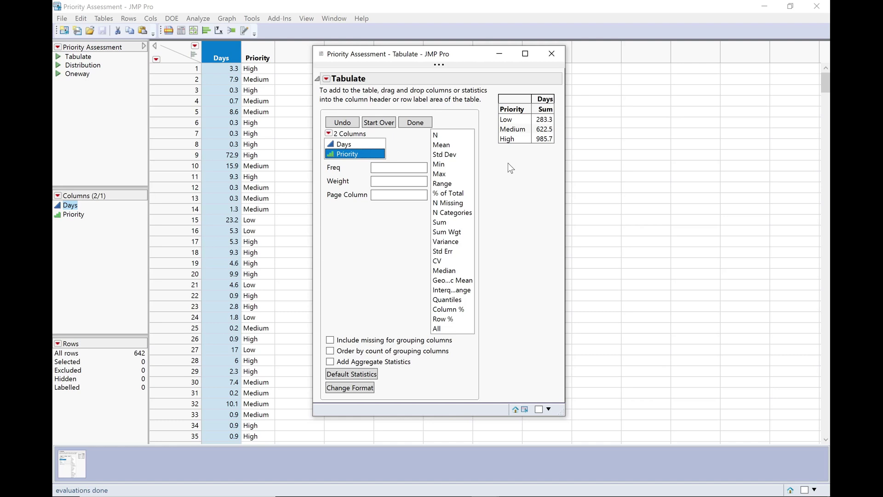
Step: Show Mean, Median, Std Dev and Interquartile Range of Days for each priority
left_click_drag(445, 146, 543, 118)
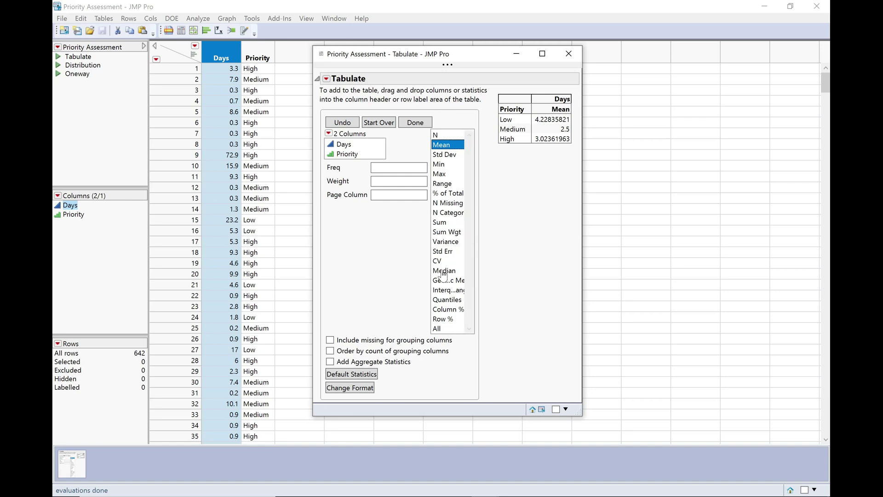
left_click_drag(442, 275, 559, 122)
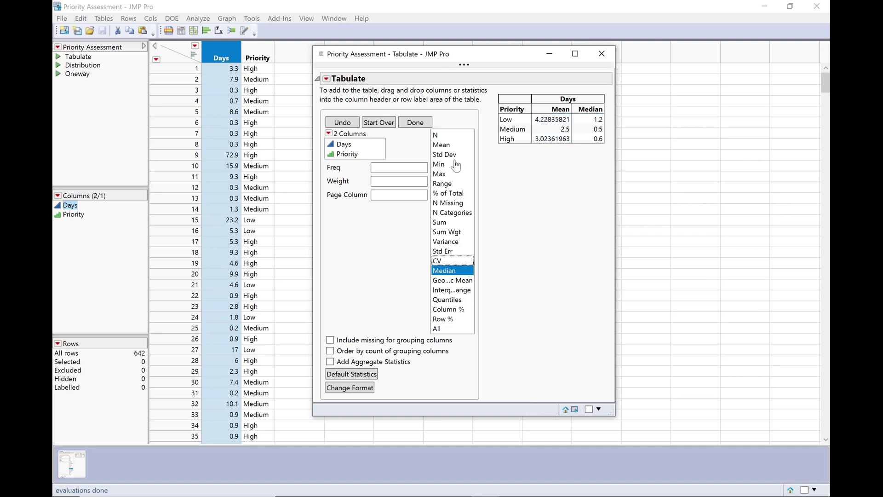
left_click_drag(462, 155, 573, 133)
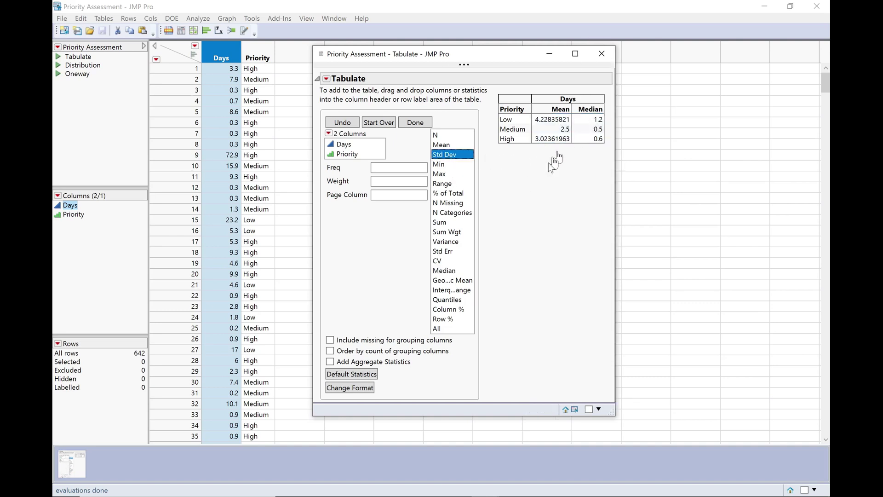
left_click(461, 292)
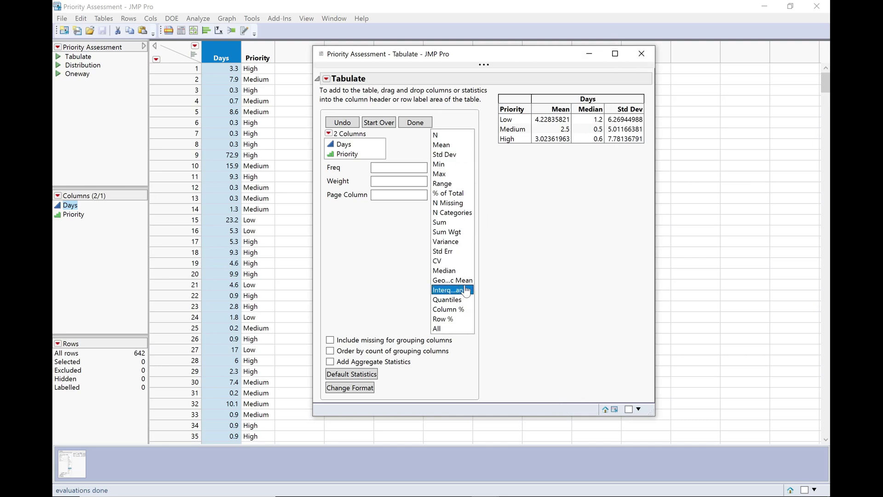
left_click_drag(466, 292, 590, 147)
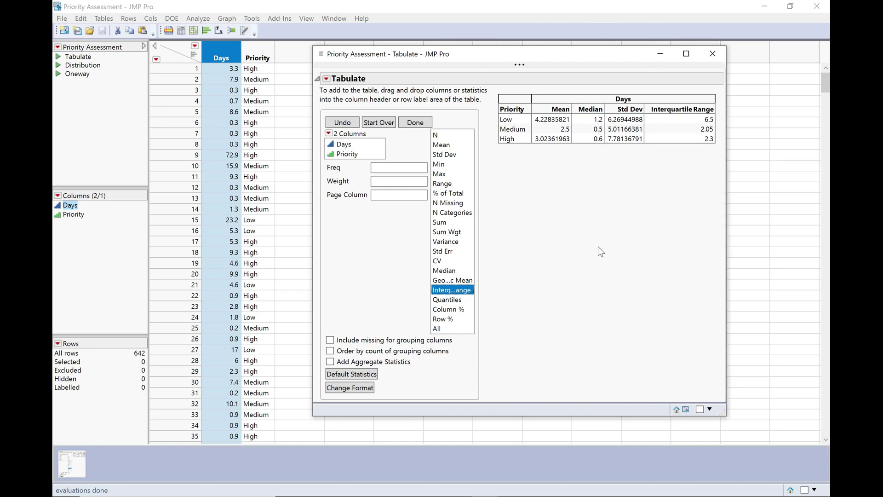
Step: Chart Priority in Graph Builder as bars, then as a Low/Medium/High pie chart
left_click(662, 54)
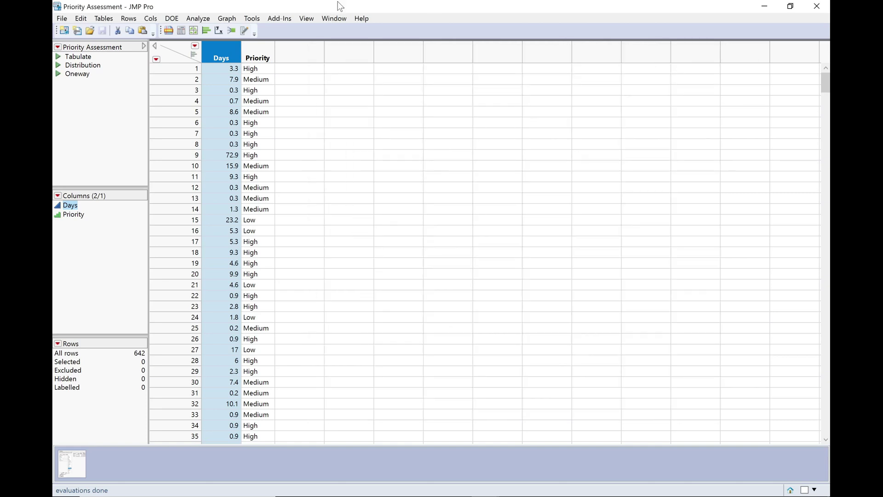
left_click(227, 19)
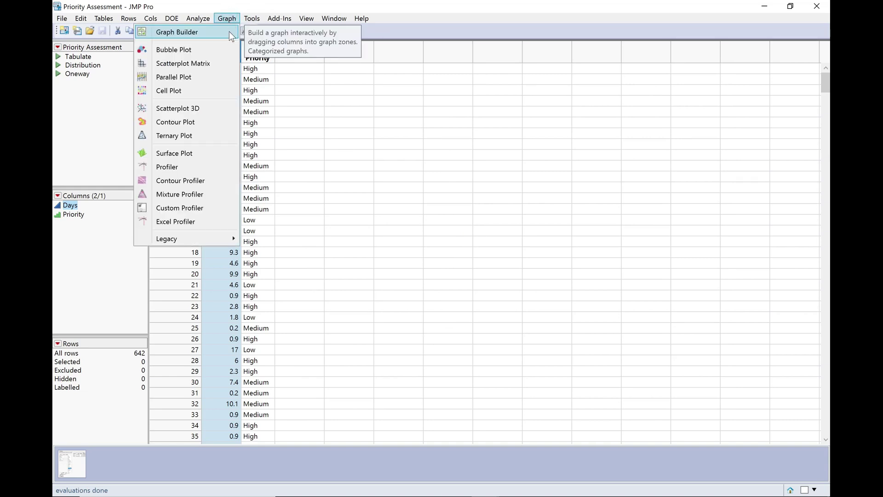
left_click(232, 36)
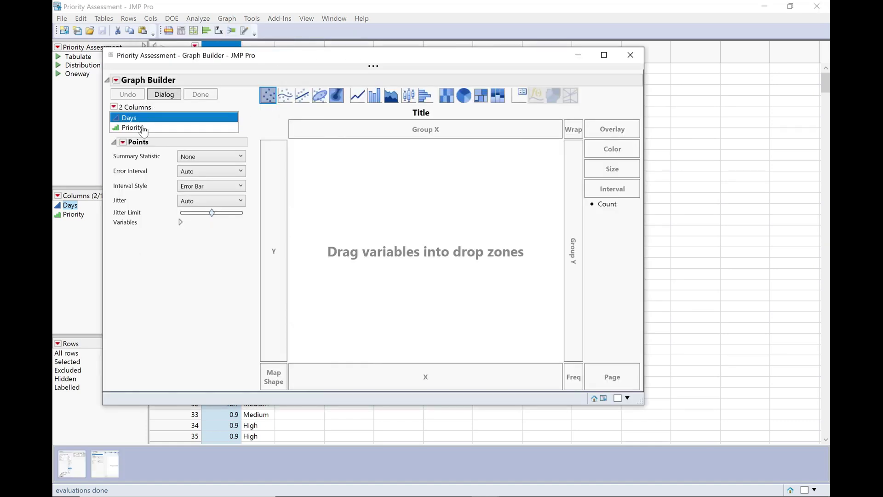
left_click_drag(144, 131, 386, 382)
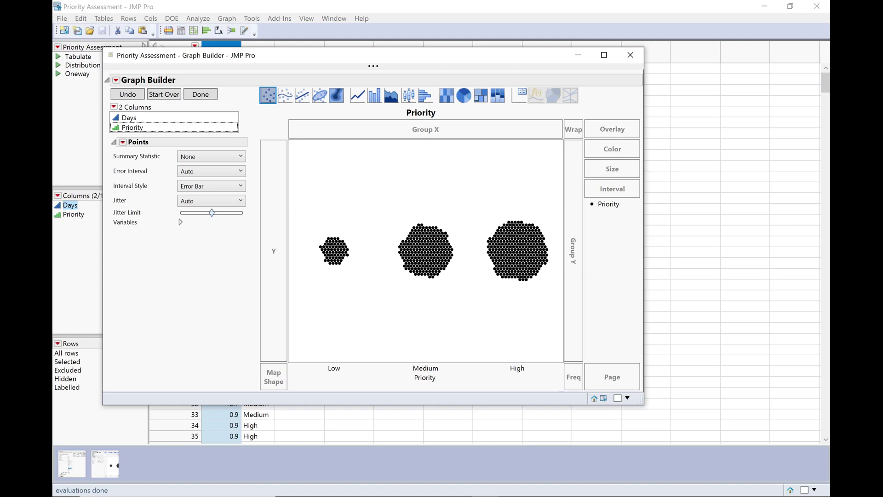
left_click(377, 97)
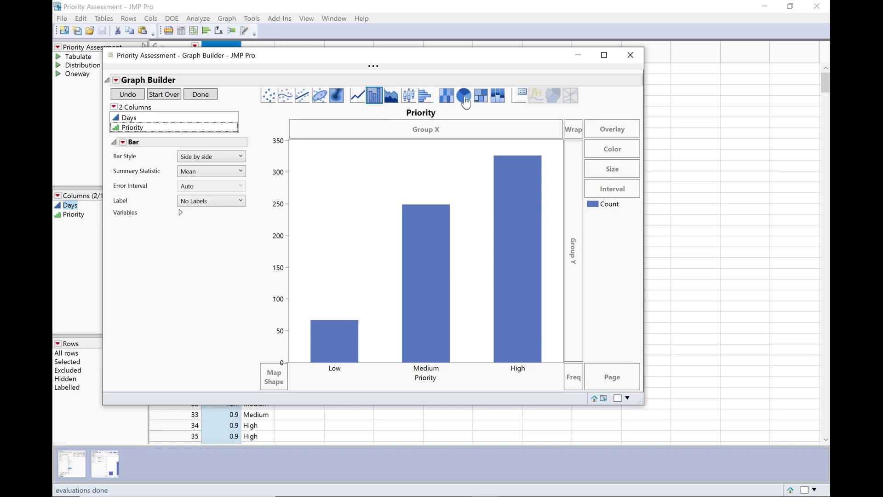
left_click(464, 102)
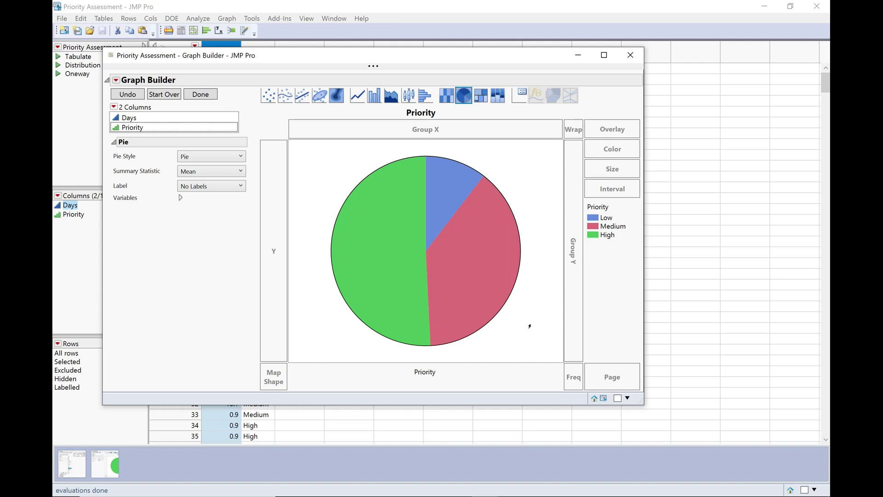
Step: Start over in Graph Builder with Days box plots split by Priority on Y
left_click(173, 95)
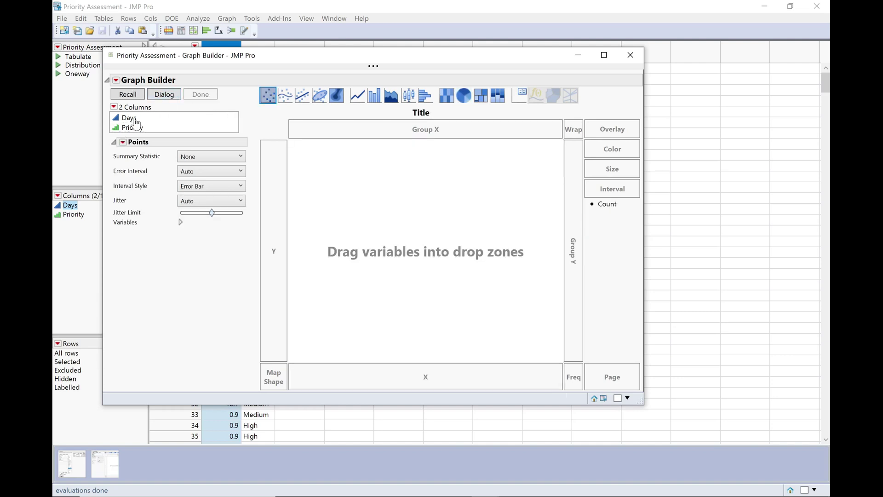
left_click_drag(134, 118, 377, 374)
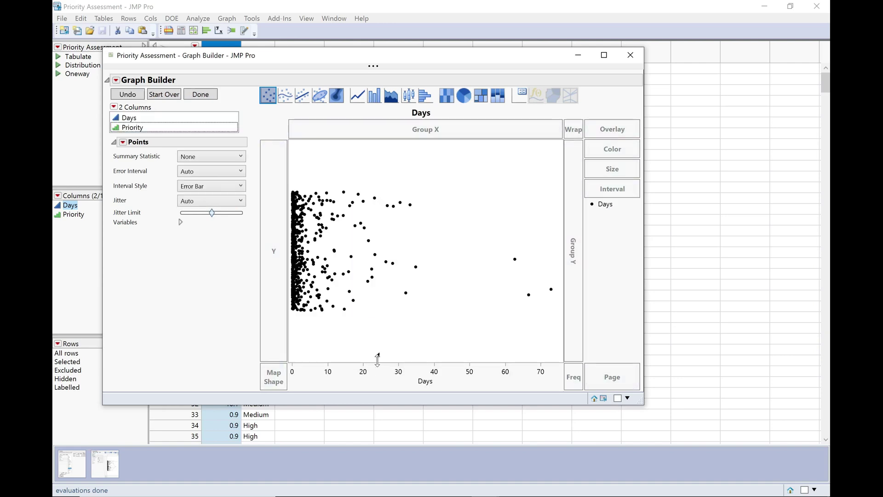
left_click(409, 97)
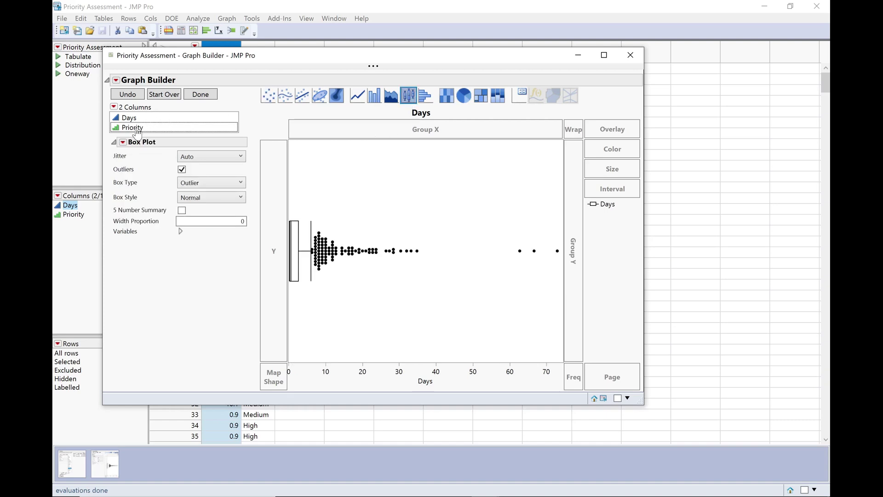
left_click_drag(129, 128, 275, 224)
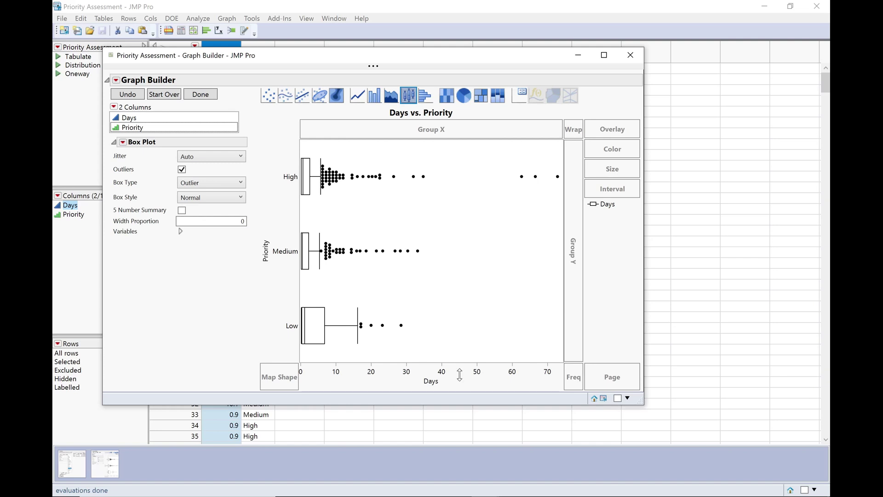
Step: Switch the Days-by-Priority chart to histograms, back to box plots, then close Graph Builder
left_click(427, 96)
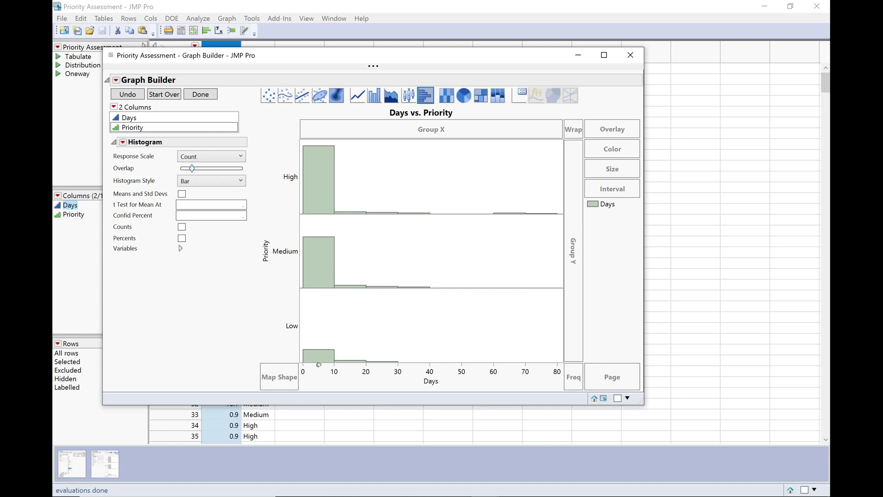
left_click(409, 97)
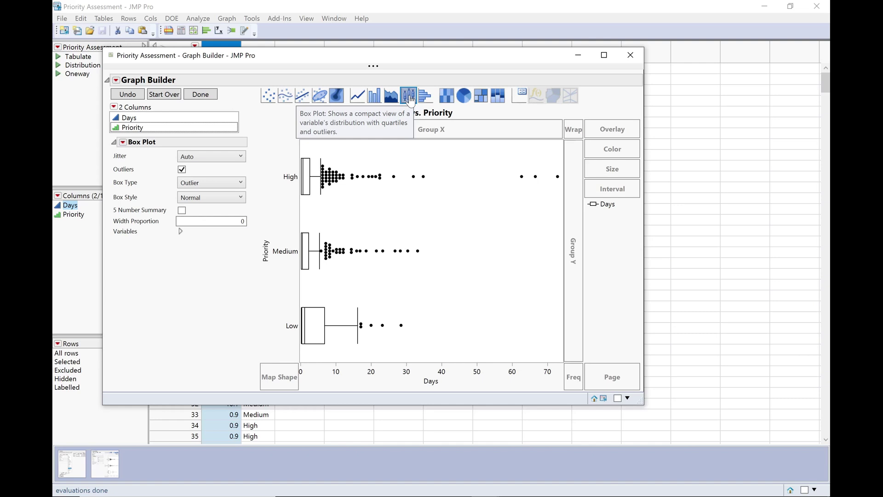
key("ctrl+w")
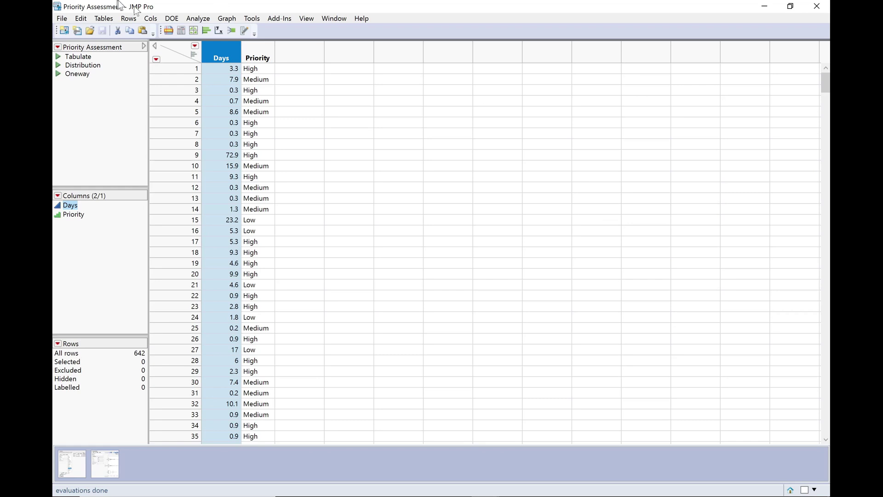
Step: Run a Distribution analysis with Days as the Y column
left_click(204, 22)
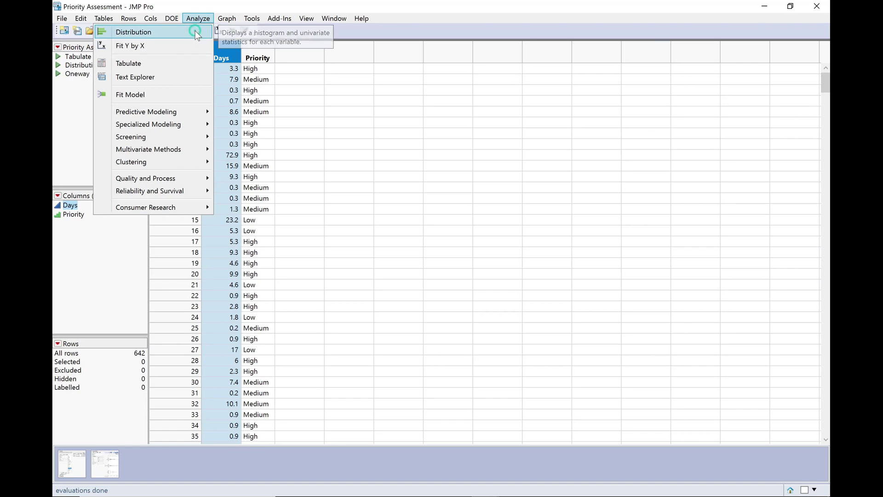
left_click(196, 32)
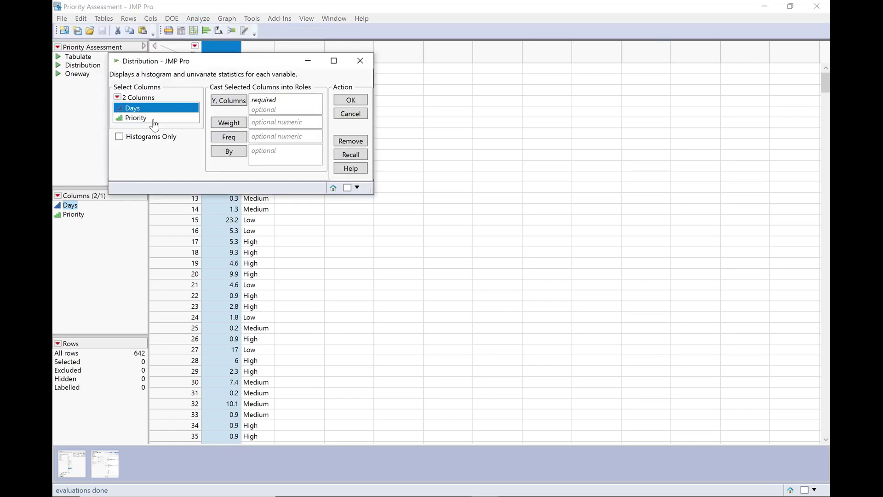
left_click(154, 118)
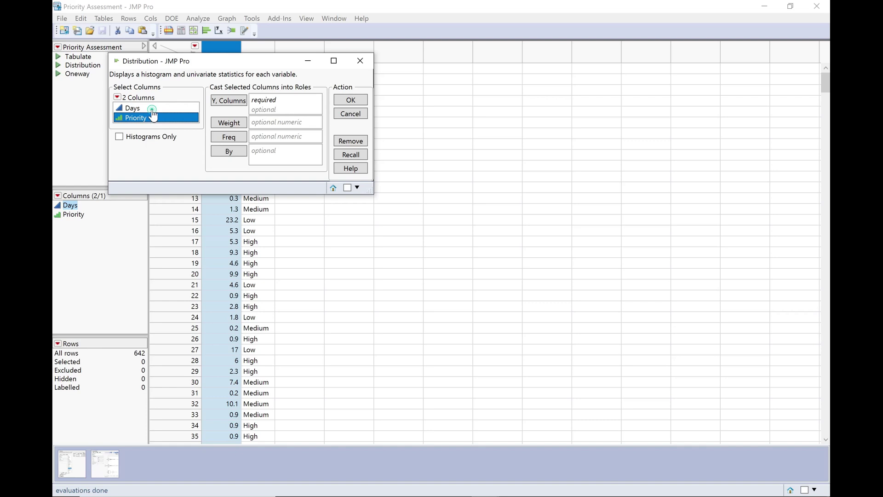
left_click(152, 109)
left_click(224, 105)
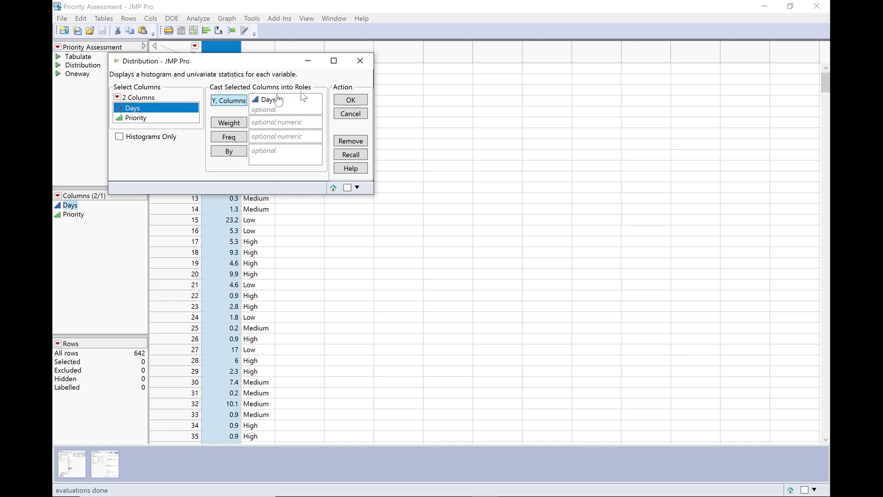
left_click(351, 100)
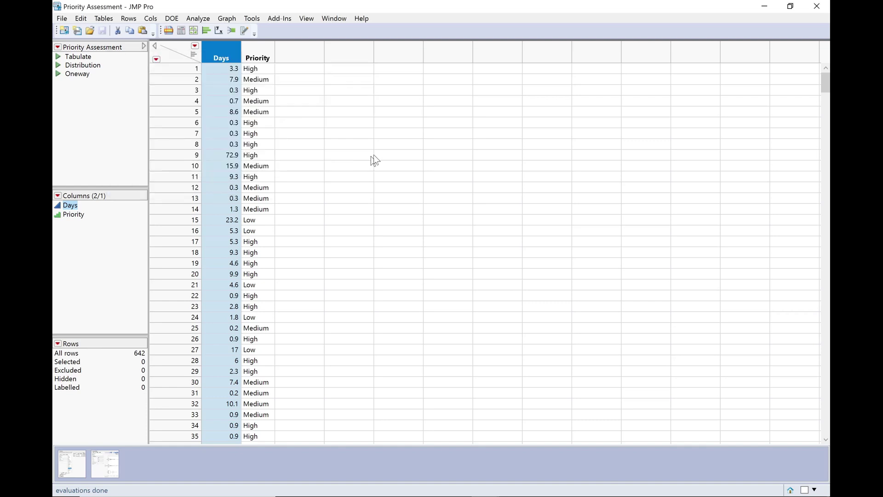
left_click_drag(627, 78, 547, 43)
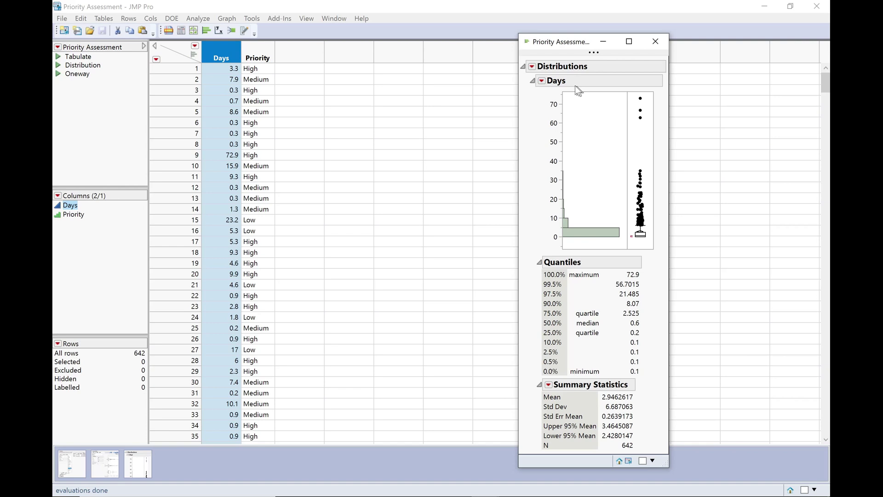
Step: Stack the Days Distribution report horizontally and reposition its window
left_click(533, 66)
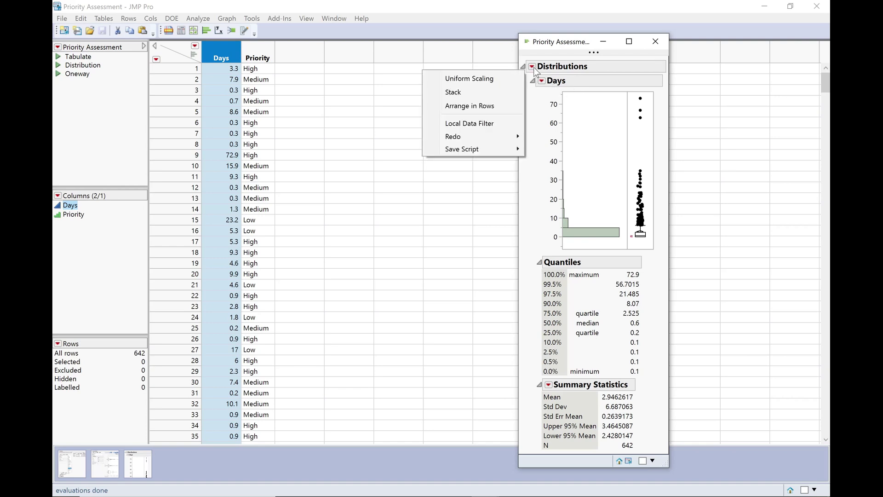
left_click(501, 92)
left_click_drag(533, 44, 357, 64)
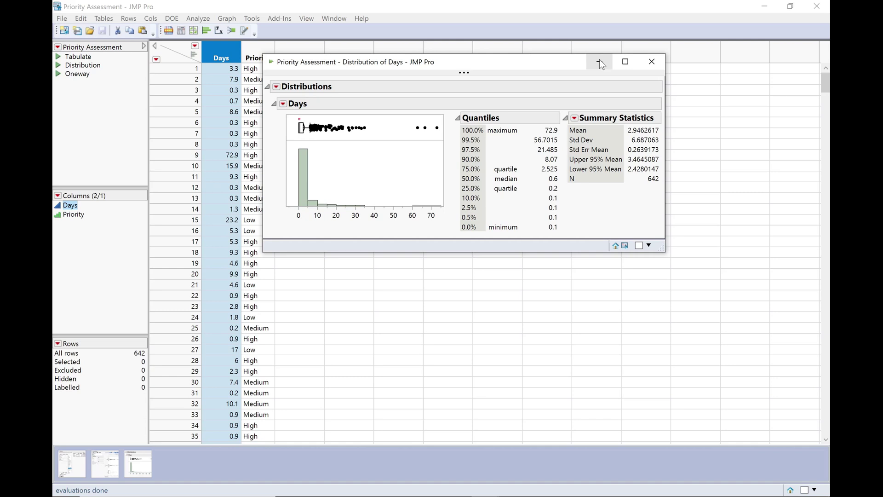
Step: Run a Distribution of Days with Priority as the By variable
left_click(201, 19)
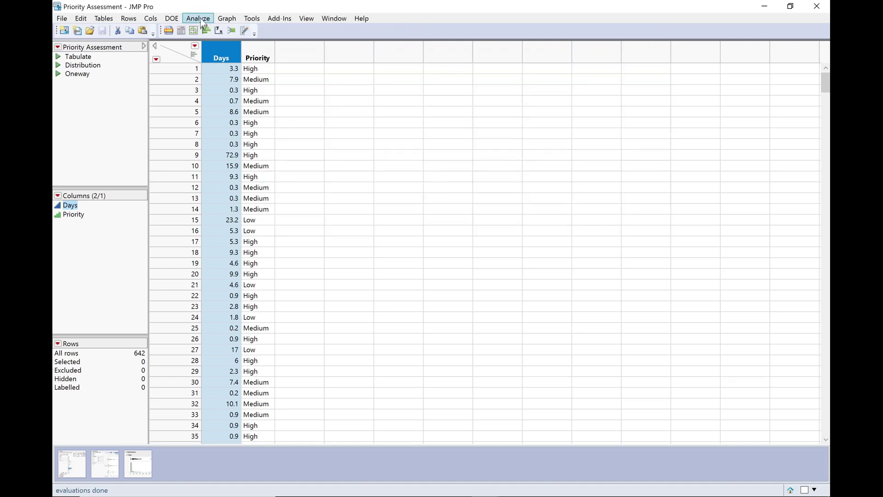
left_click(198, 19)
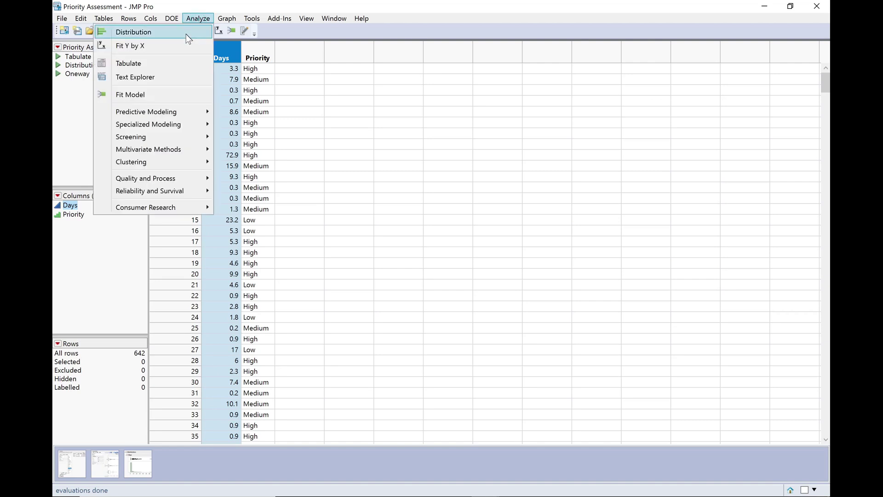
left_click(188, 33)
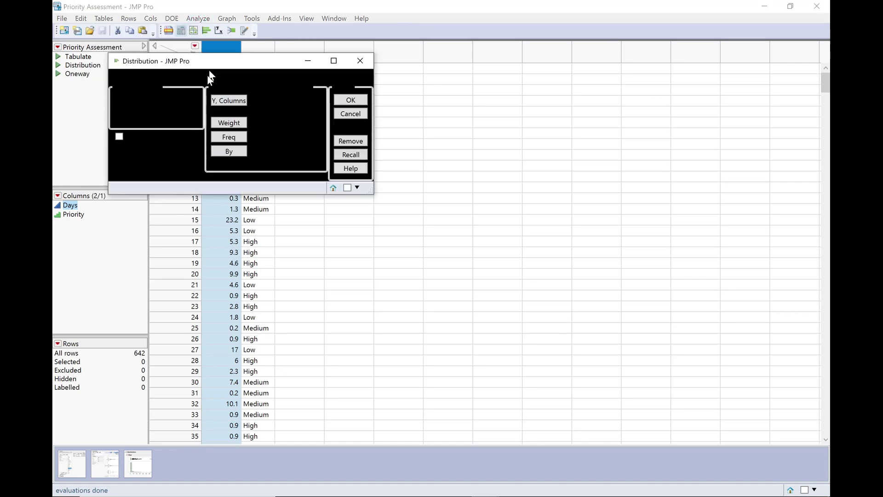
left_click(235, 102)
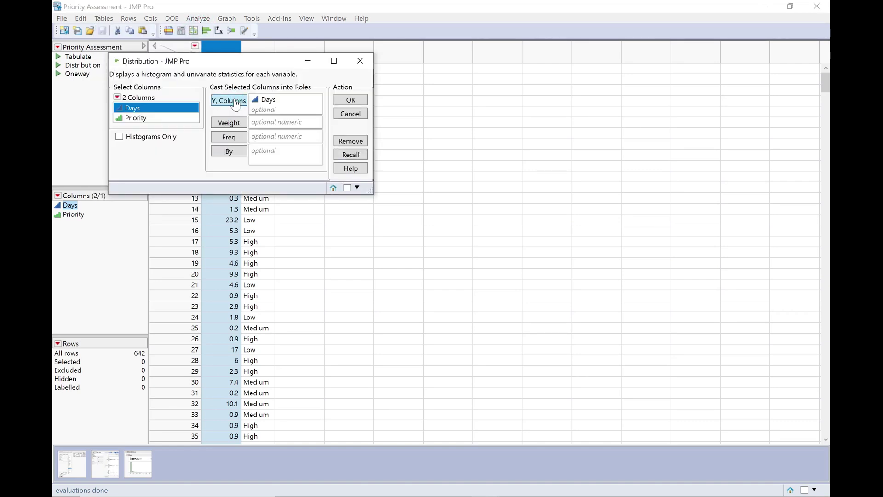
left_click(137, 119)
left_click(228, 152)
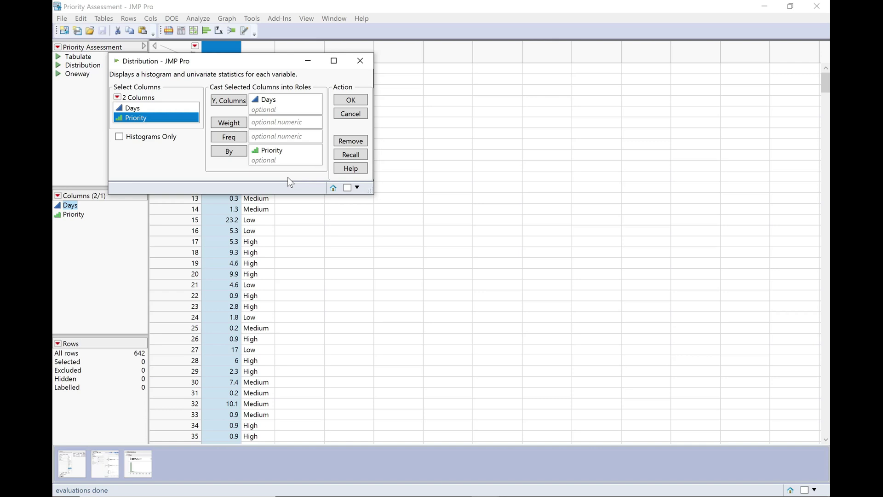
left_click(350, 100)
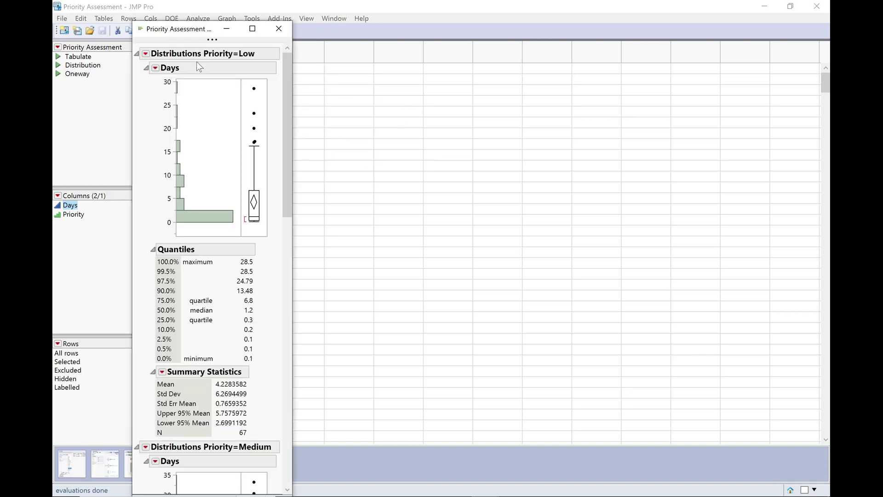
Step: Stack the Low, Medium and High Days reports horizontally and maximize the window
left_click(146, 53)
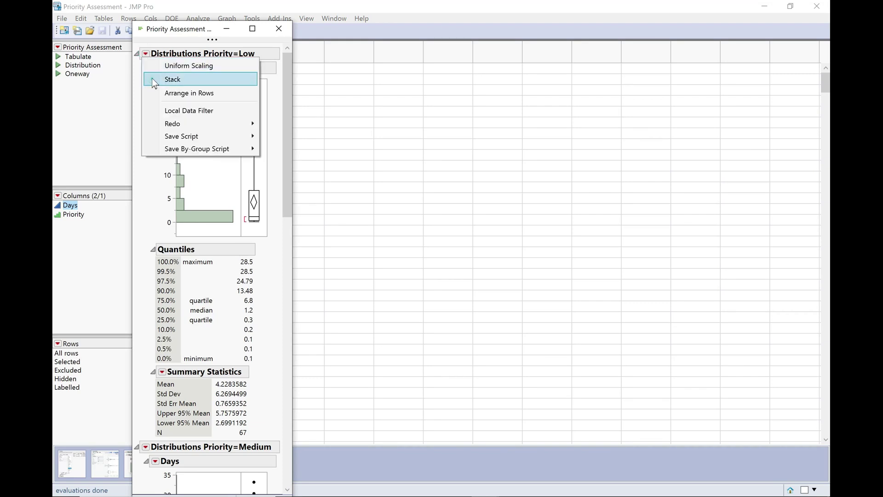
left_click(152, 80)
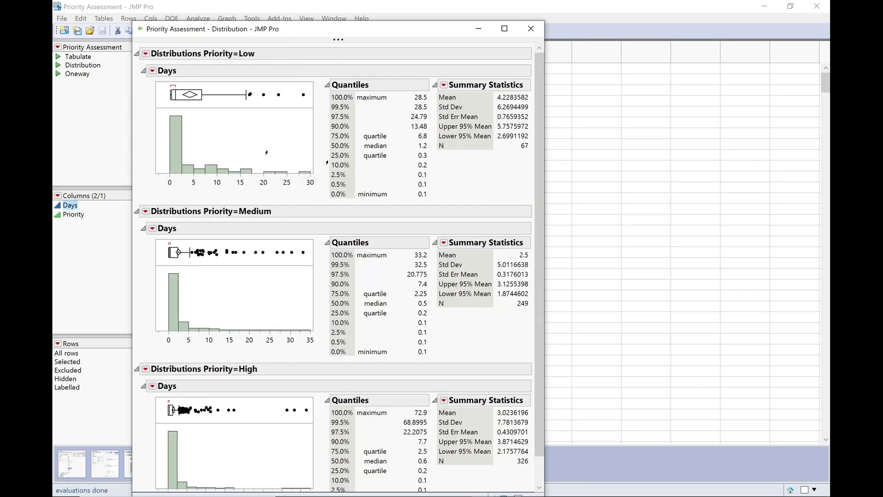
scroll(402, 156, "down", 1)
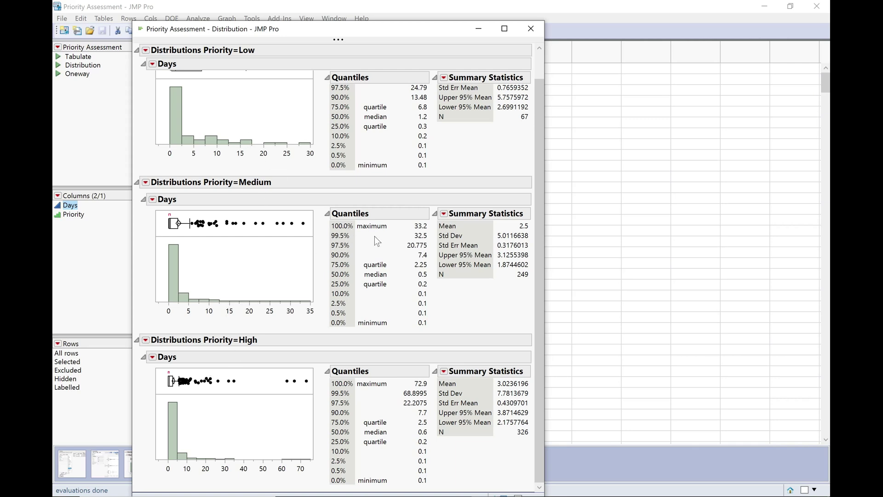
scroll(395, 234, "up", 2)
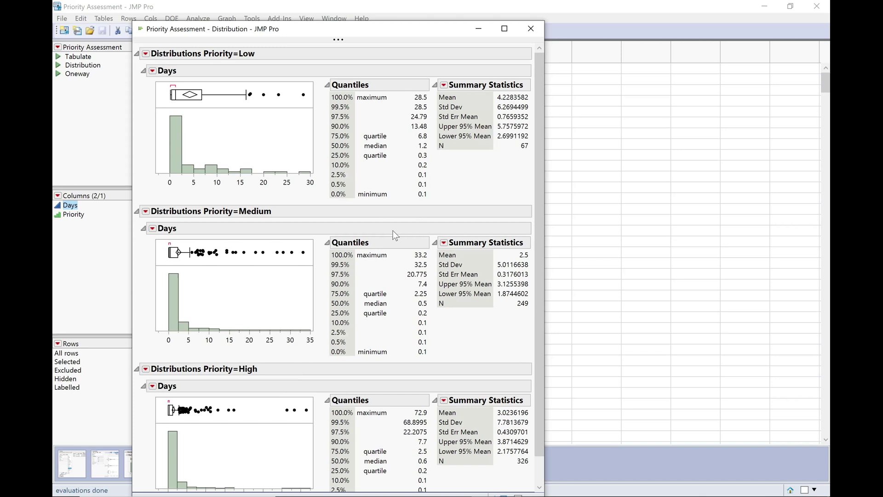
left_click(503, 28)
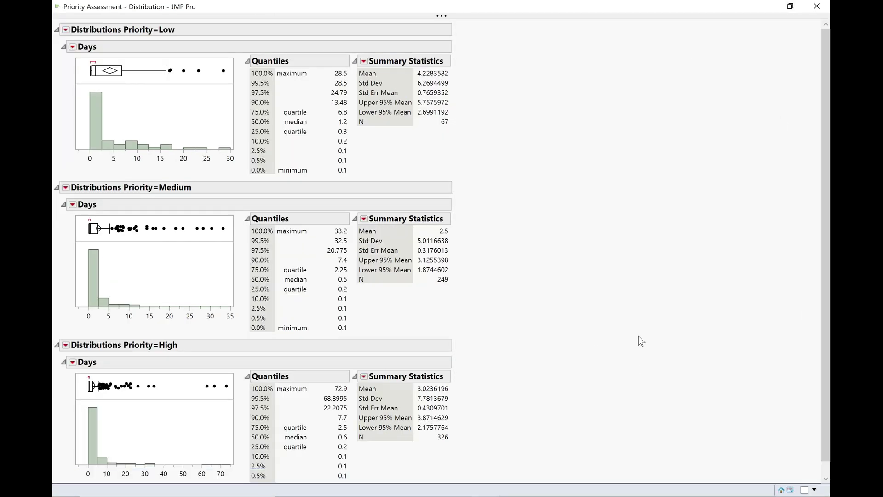
scroll(567, 302, "down", 1)
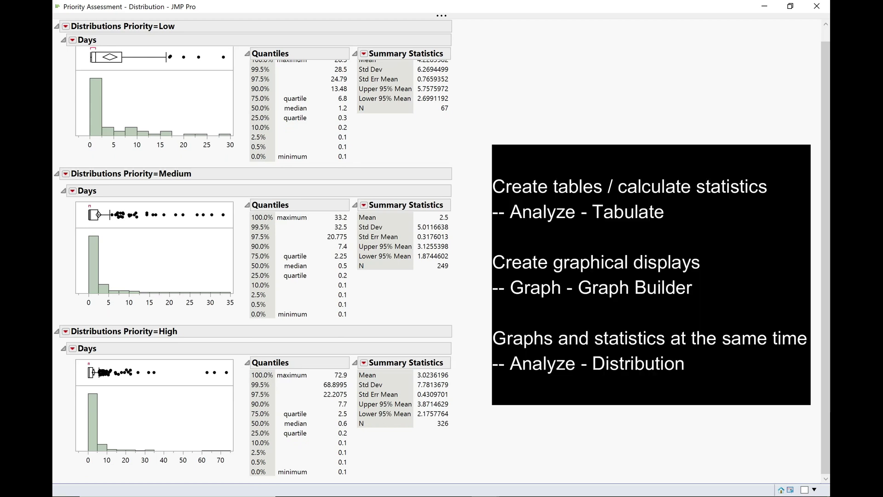